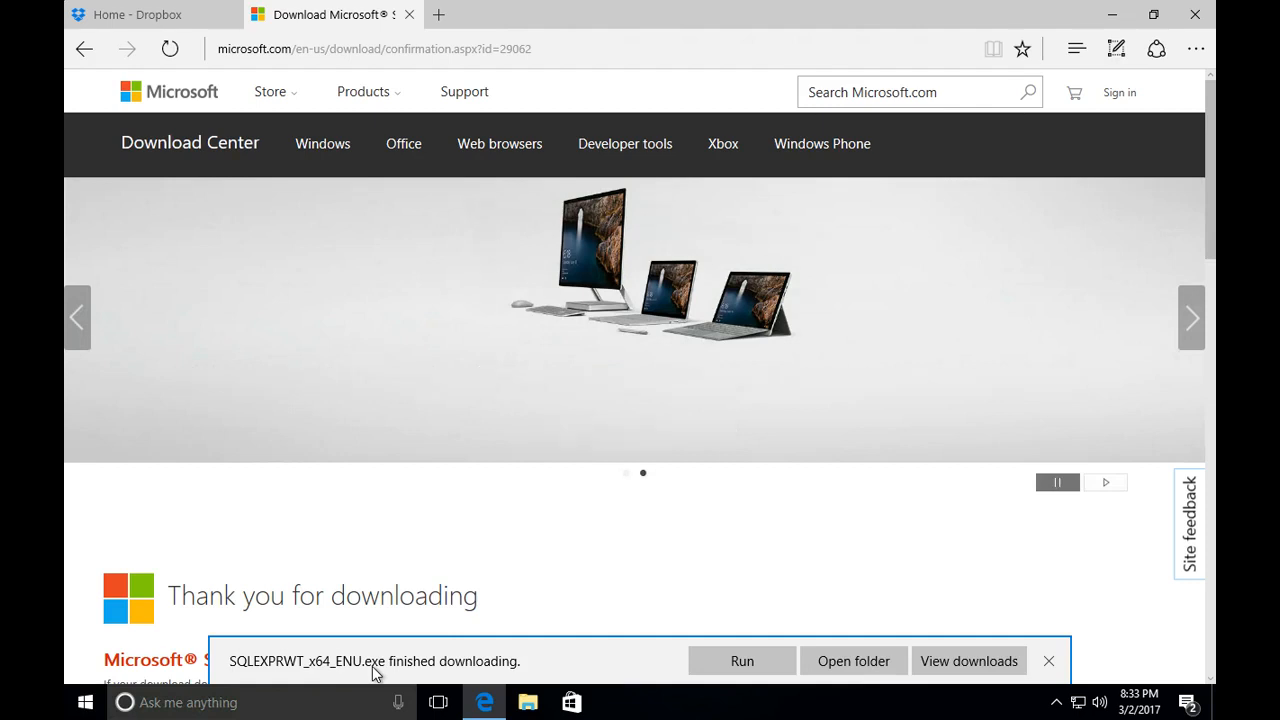
# - Open the Downloads folder in File Explorer
pyautogui.click(522, 703)
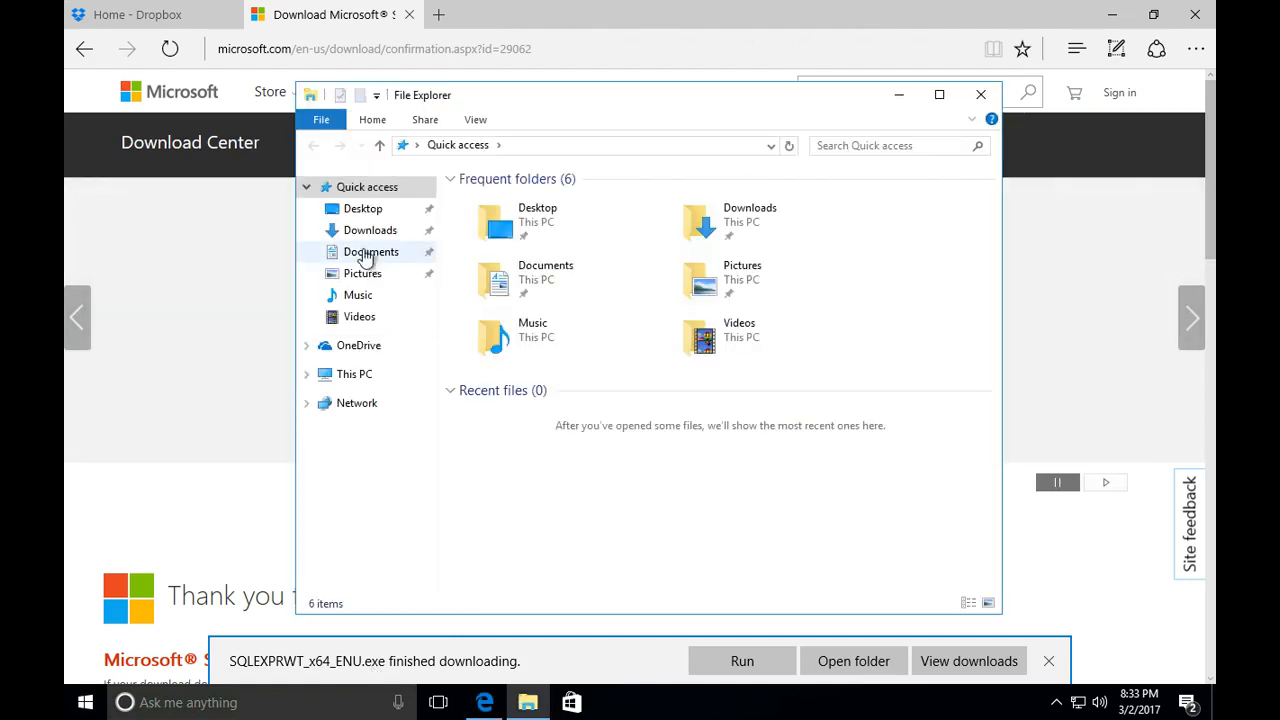
pyautogui.click(368, 251)
pyautogui.click(368, 233)
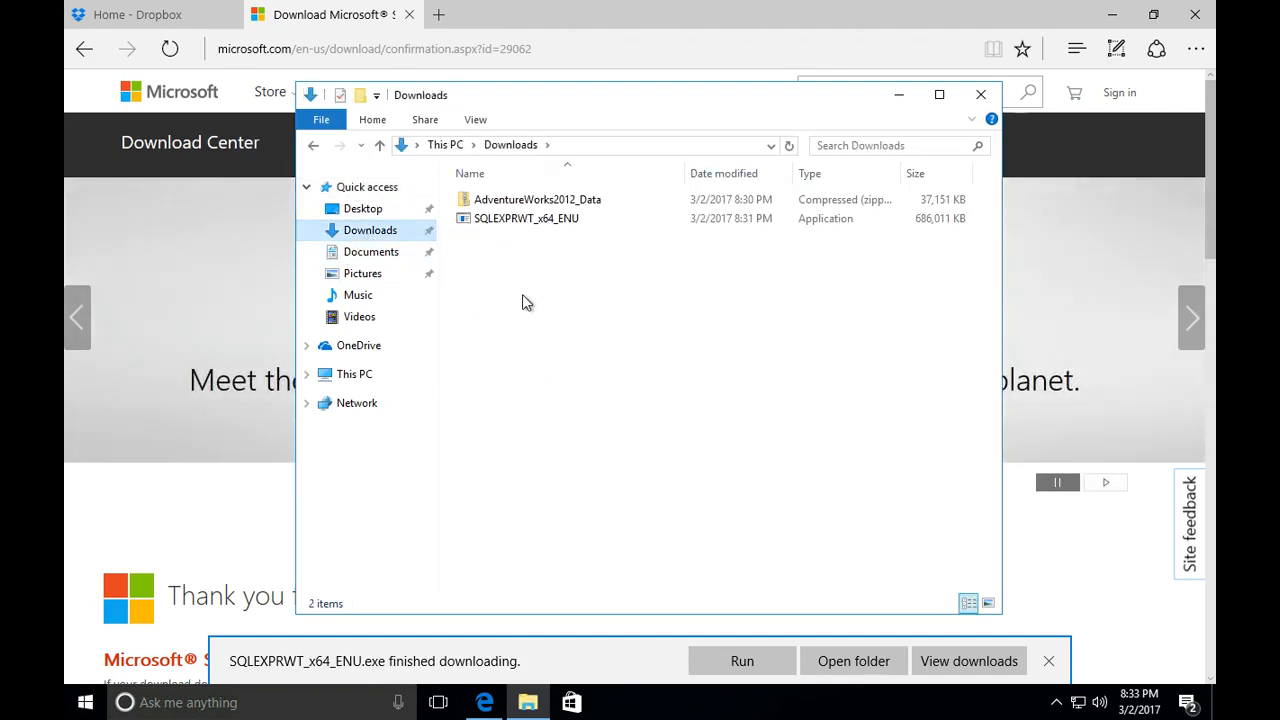
# - Extract the AdventureWorks2012_Data zip archive into the proposed folder in Downloads, and minimize the web browser
pyautogui.click(524, 207)
pyautogui.rightClick(524, 207)
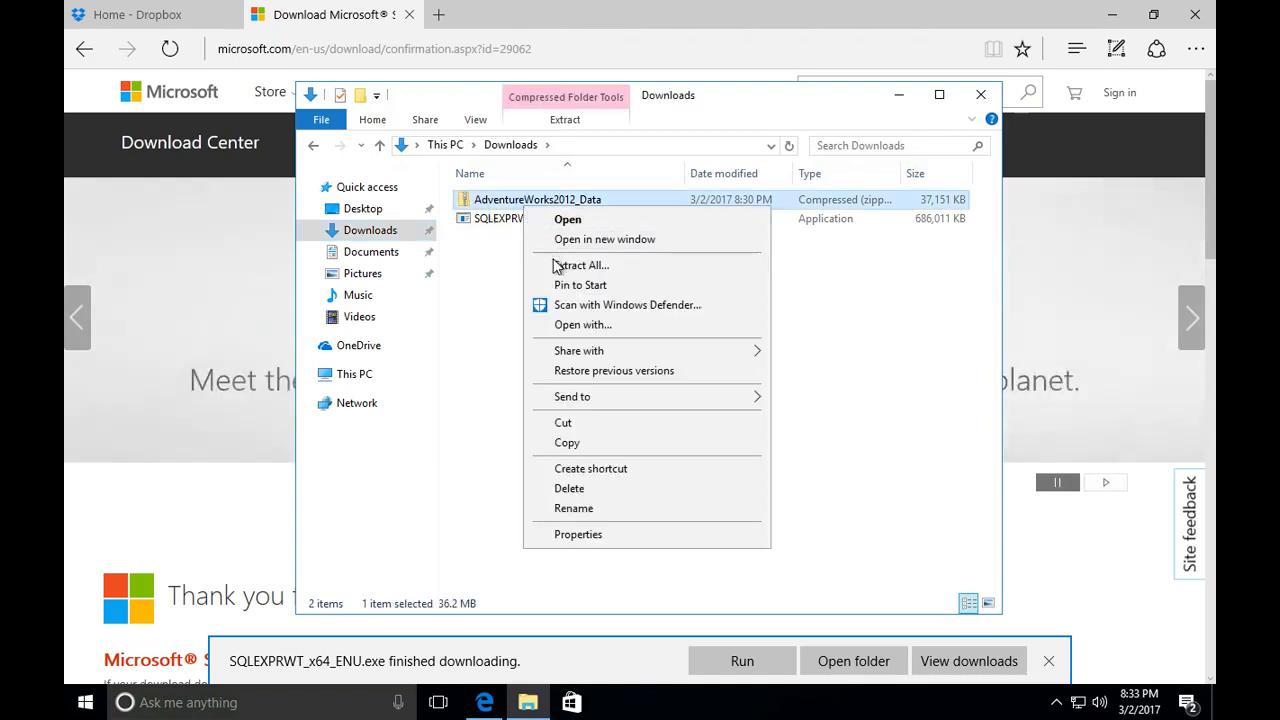
pyautogui.click(557, 267)
pyautogui.click(830, 529)
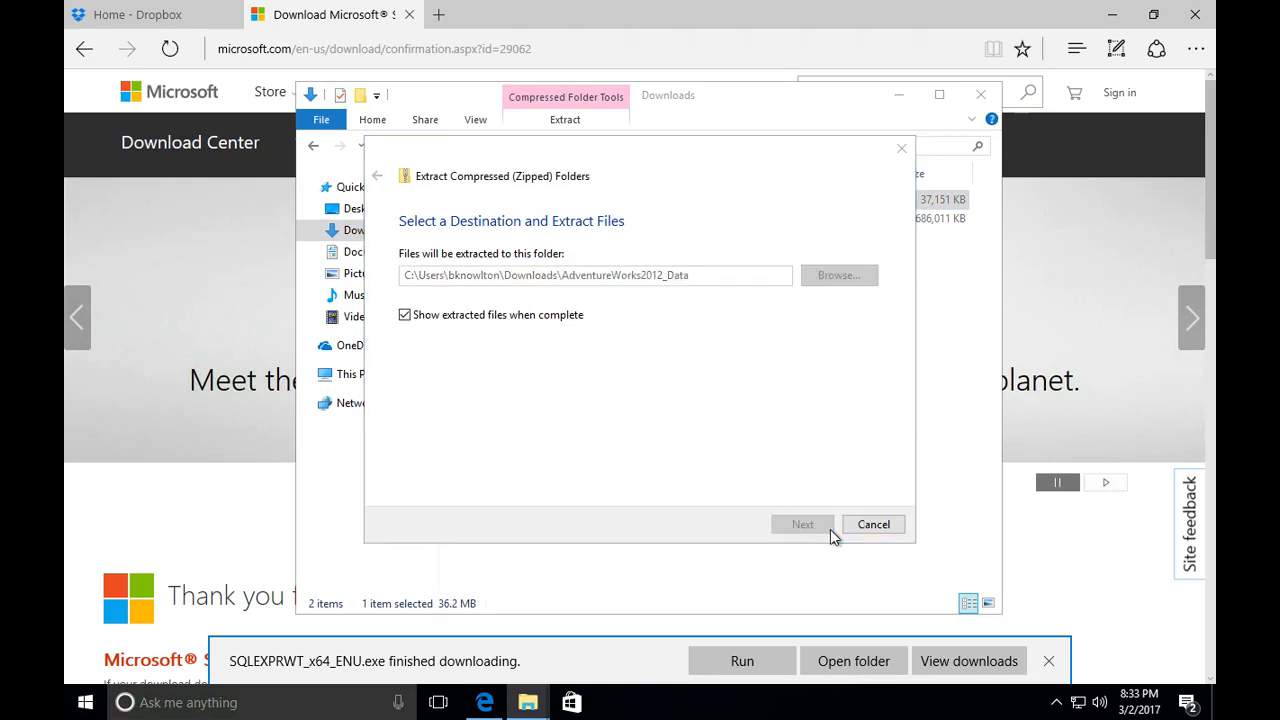
pyautogui.click(1110, 15)
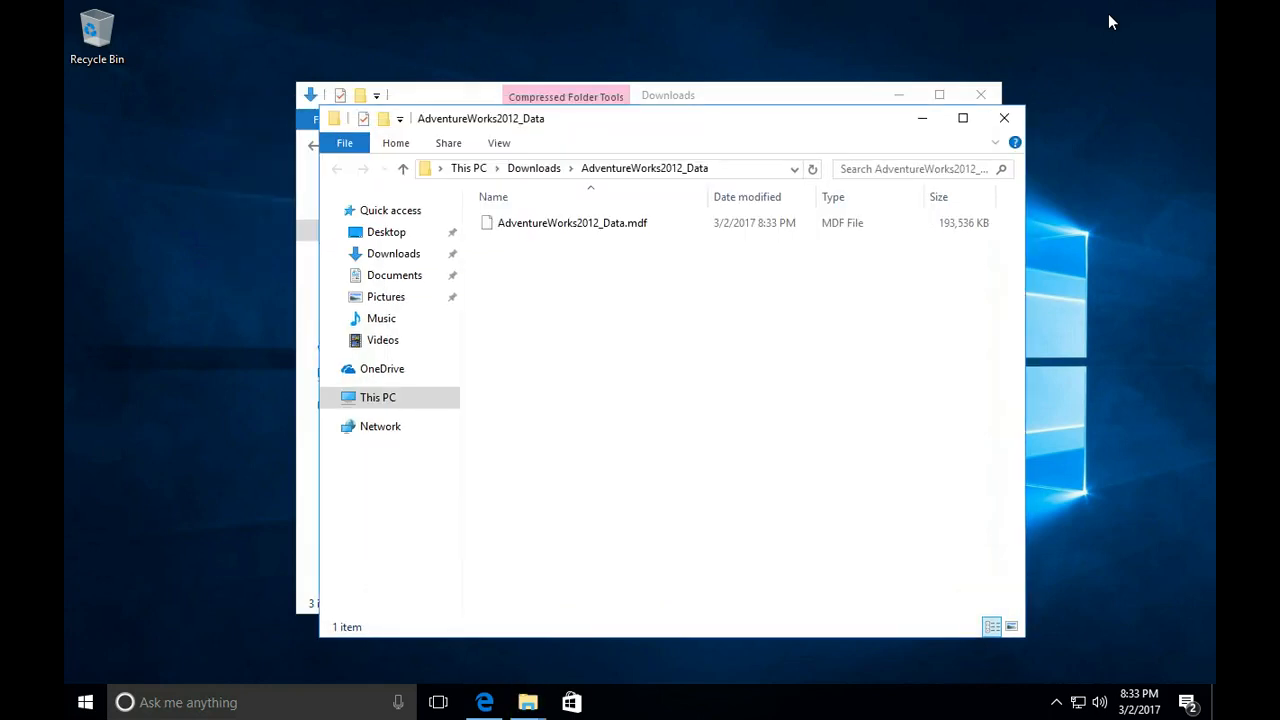
# - Copy the extracted AdventureWorks2012_Data.mdf file
pyautogui.click(593, 225)
pyautogui.rightClick(593, 224)
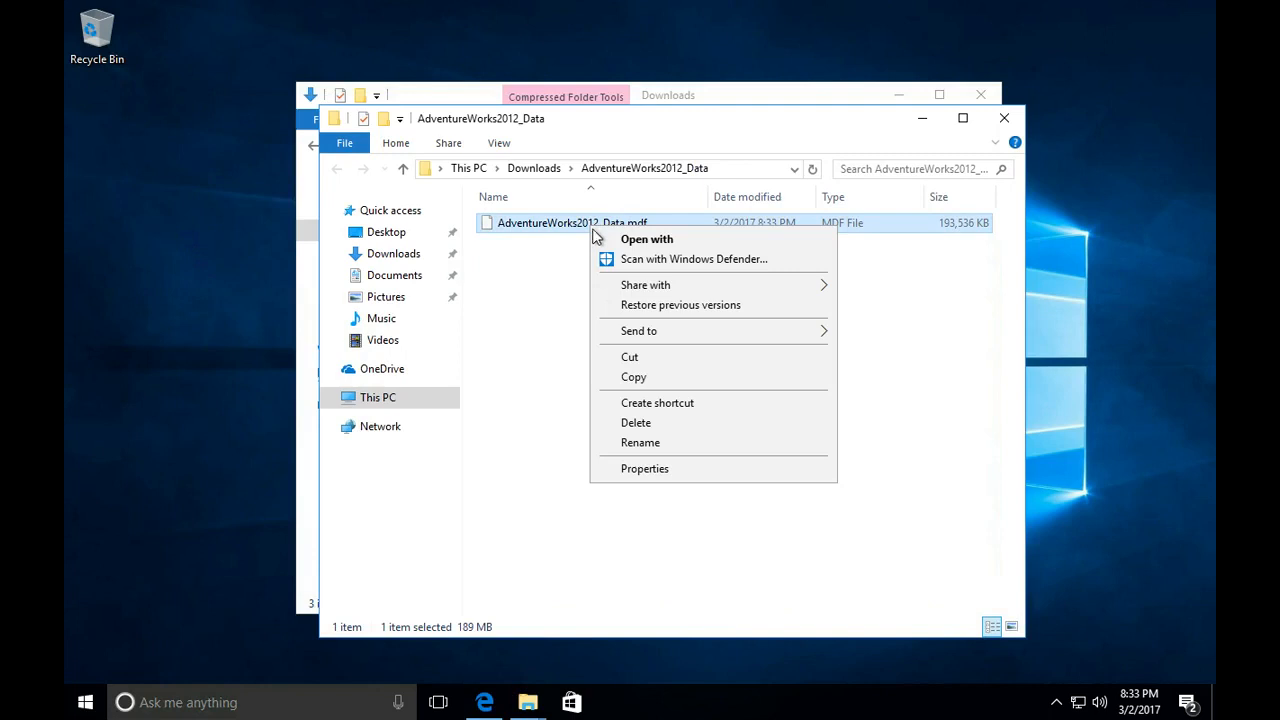
pyautogui.click(605, 381)
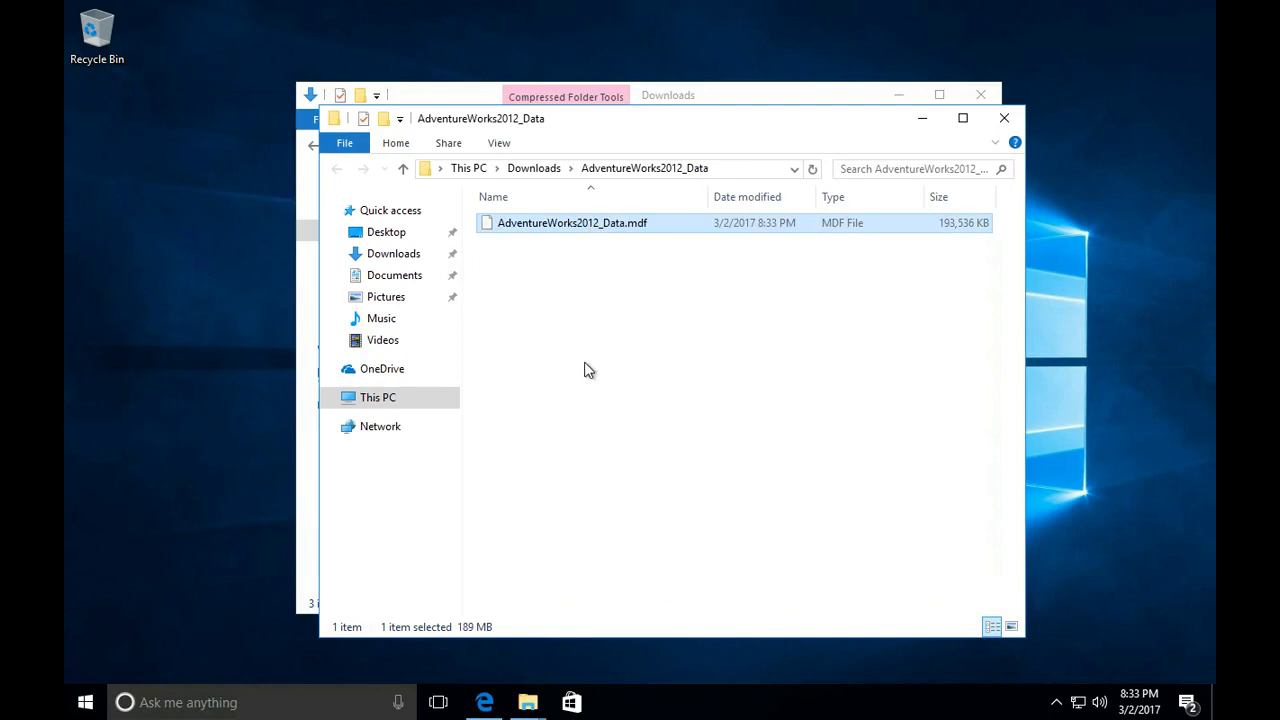
# - Look through the Program Files and Program Files (x86) folders on Local Disk (C:), and return to the drive's root
pyautogui.click(336, 399)
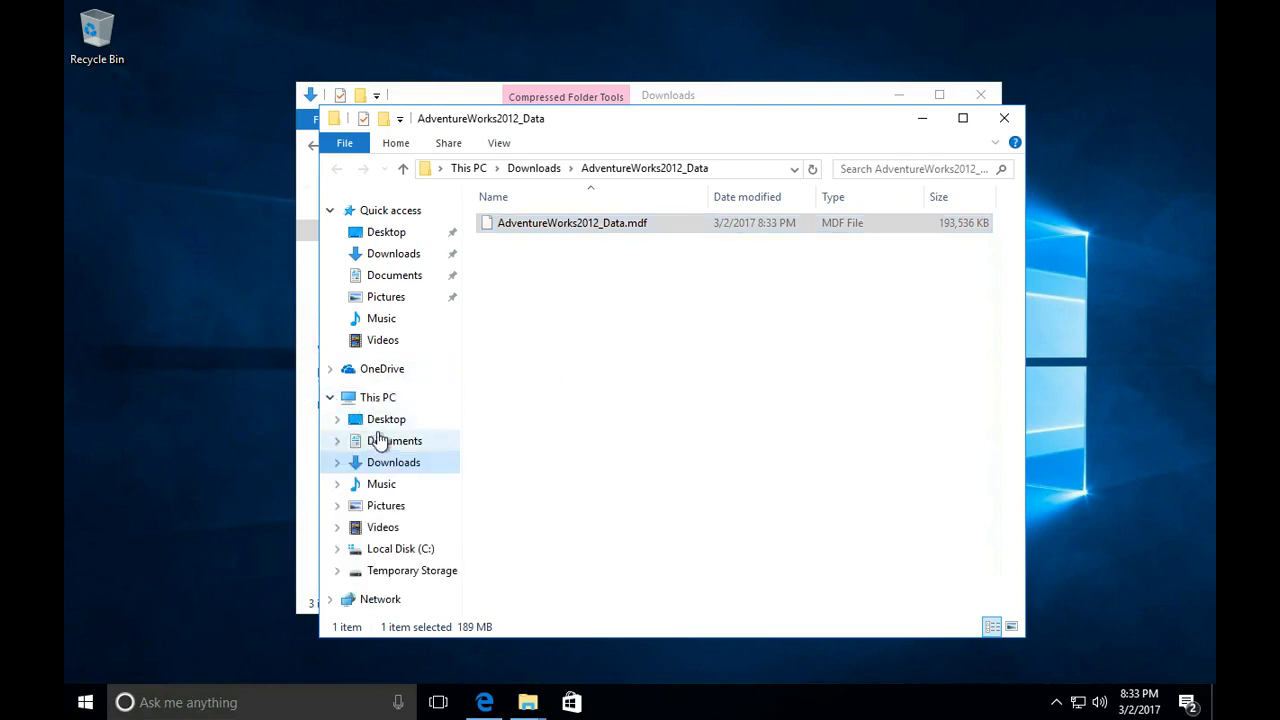
pyautogui.click(370, 546)
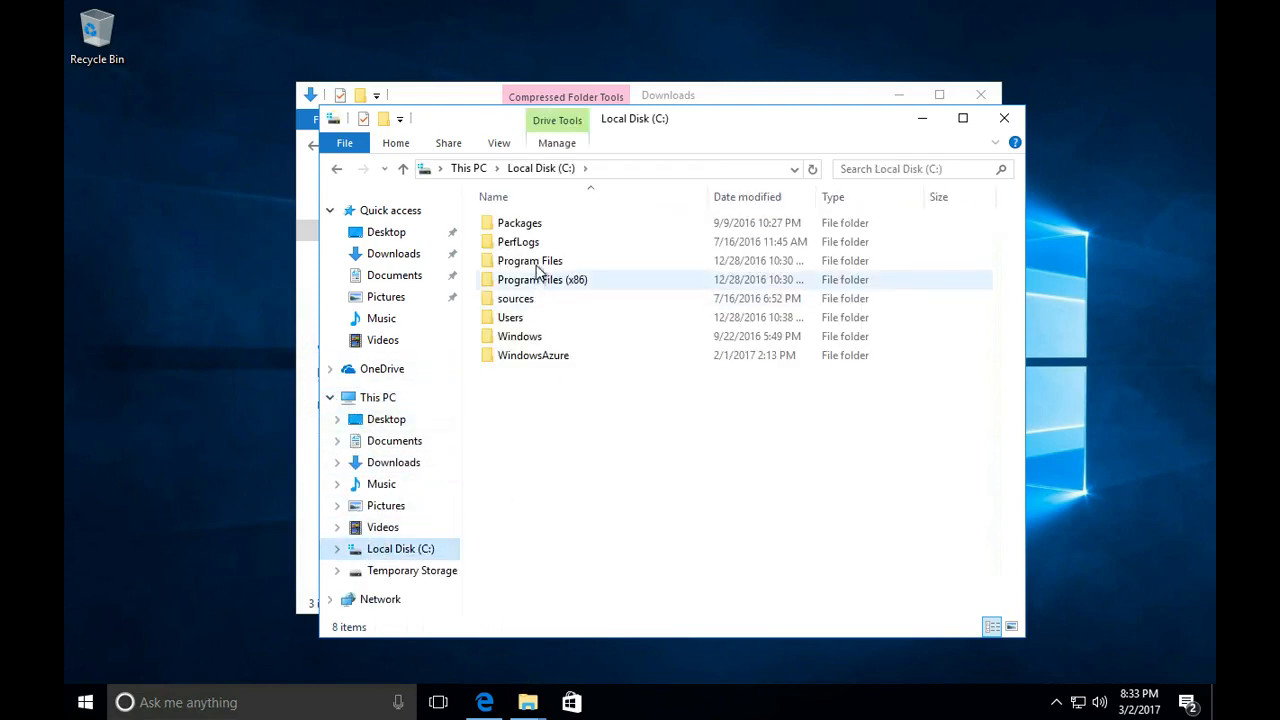
pyautogui.doubleClick(535, 262)
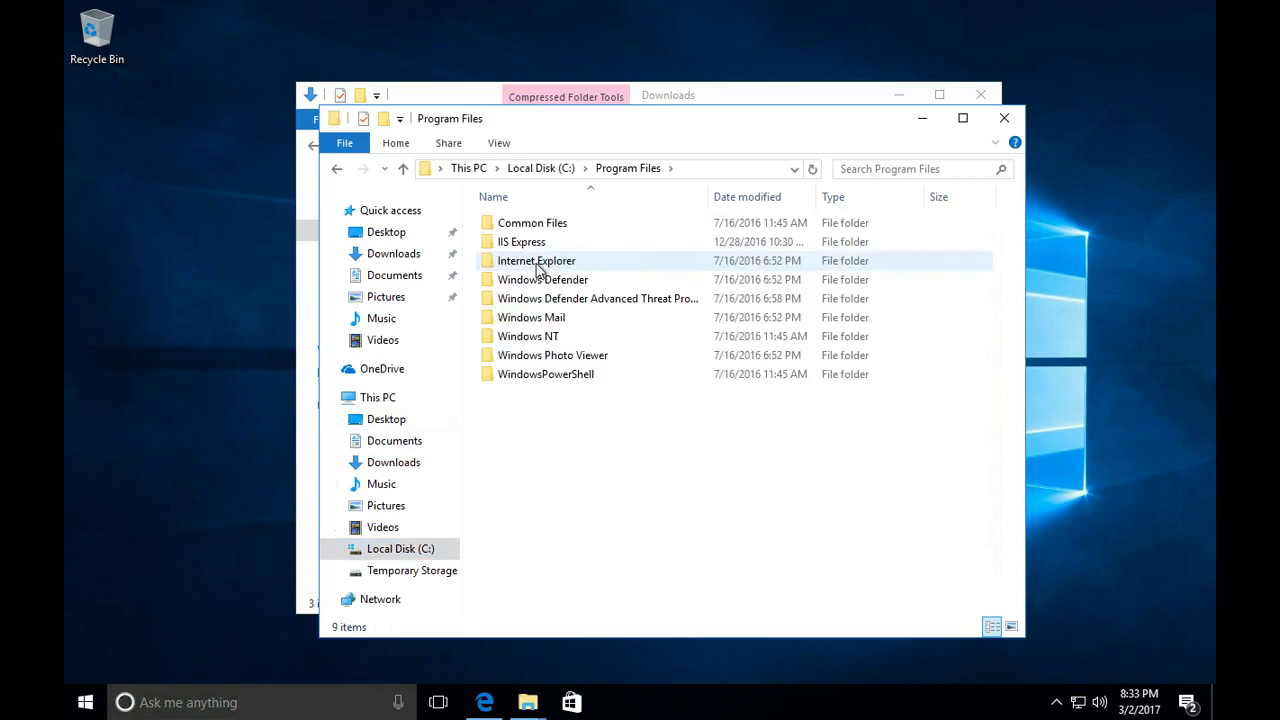
pyautogui.click(555, 170)
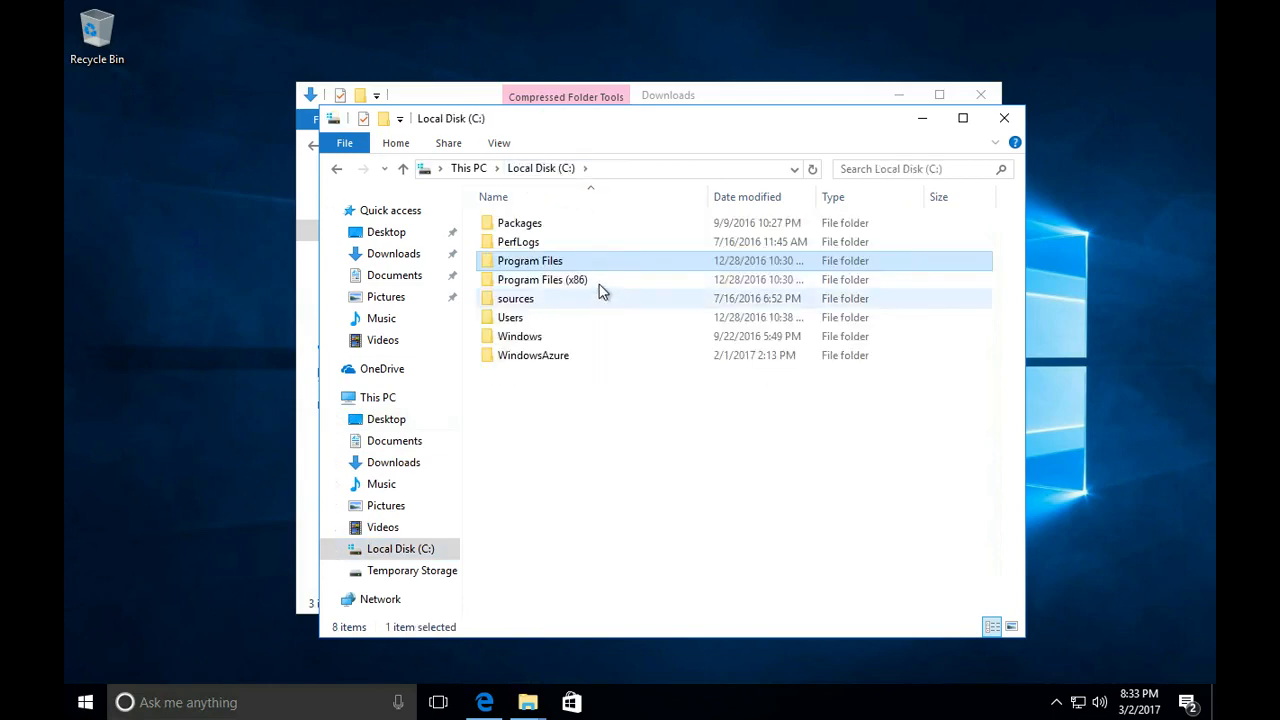
pyautogui.doubleClick(560, 280)
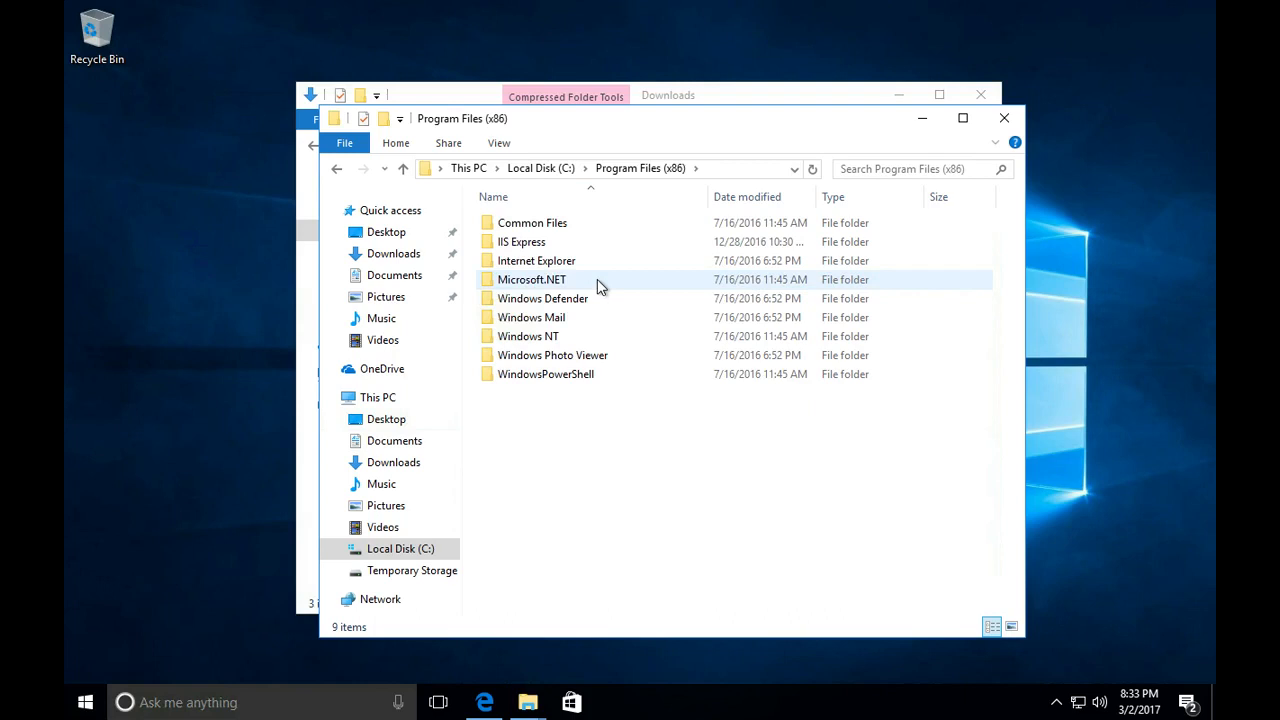
pyautogui.click(565, 170)
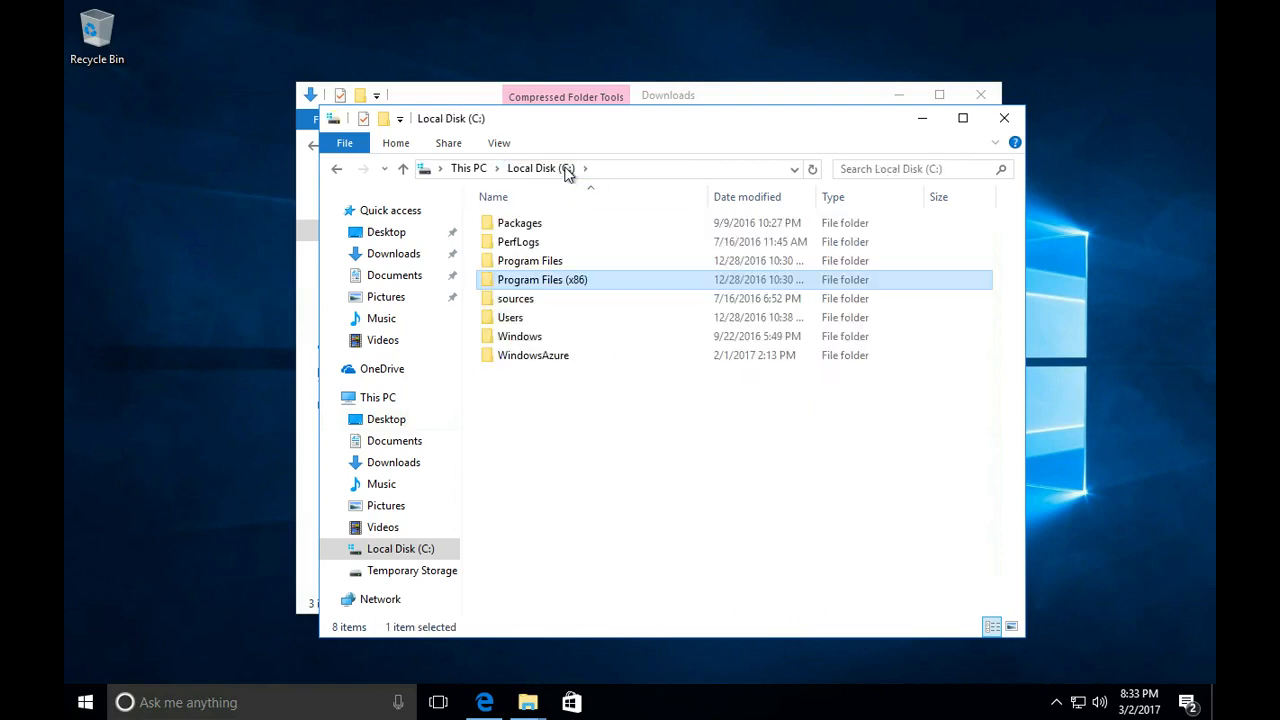
# - Open the extracted AdventureWorks2012_Data folder in the Downloads window, and return to the Local Disk (C:) window
pyautogui.click(665, 106)
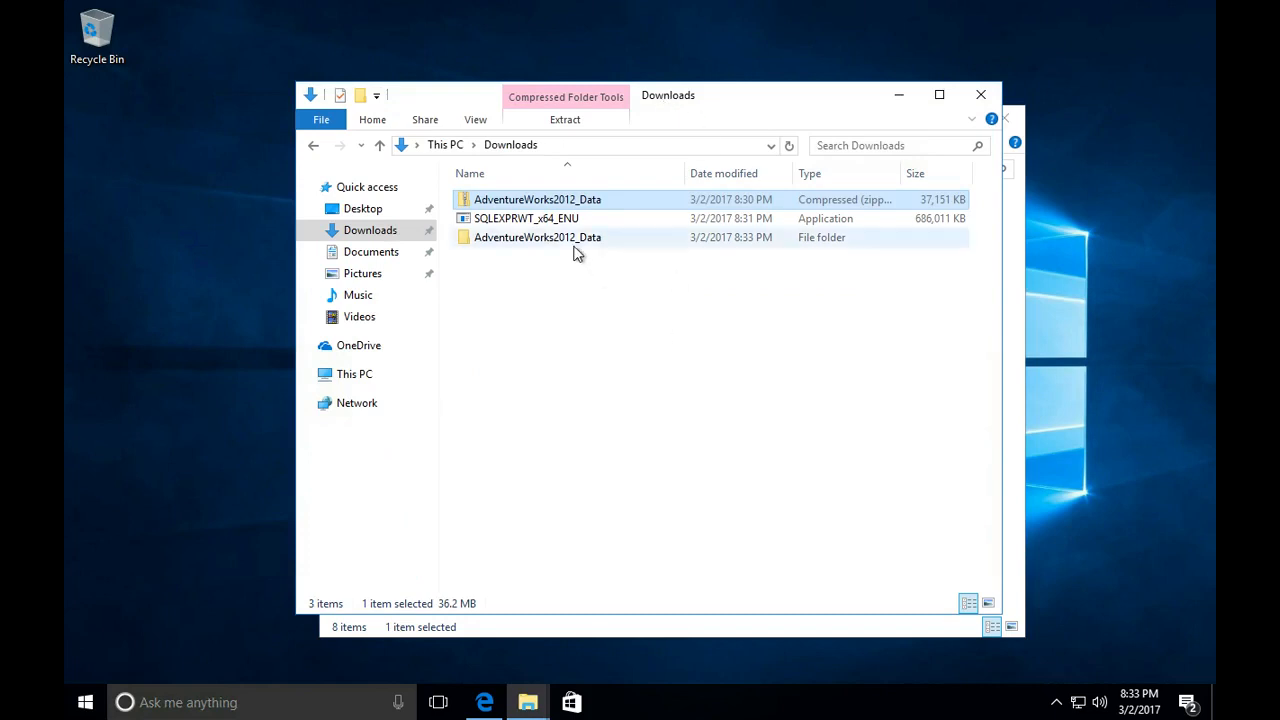
pyautogui.doubleClick(570, 242)
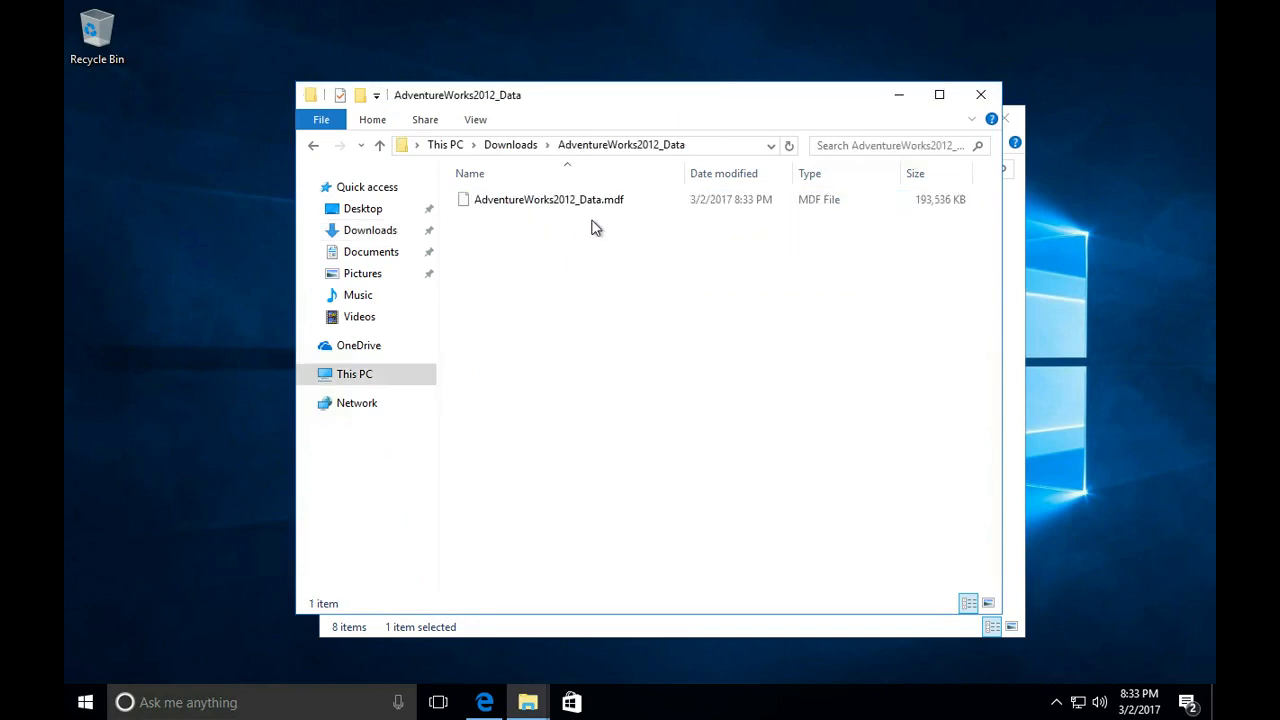
pyautogui.click(541, 630)
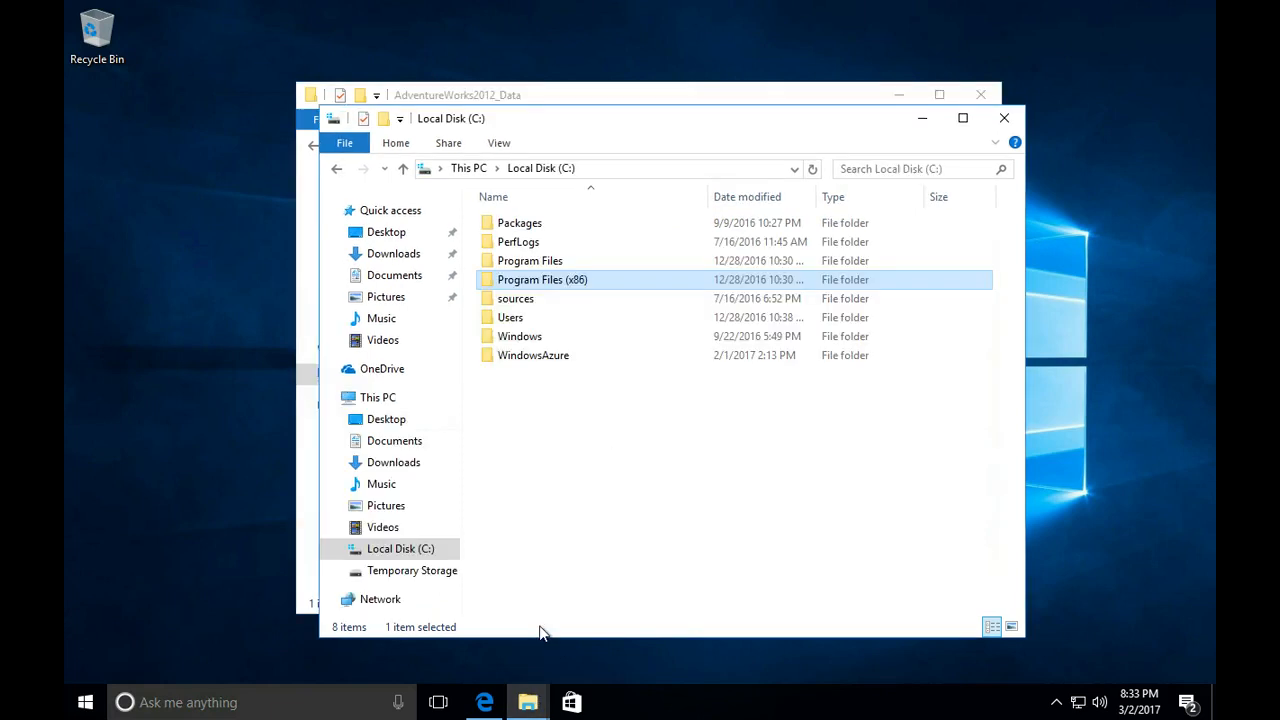
# - Run the SQLEXPRWT_x64_ENU installer from the Downloads folder and allow it to make changes to the device
pyautogui.click(396, 254)
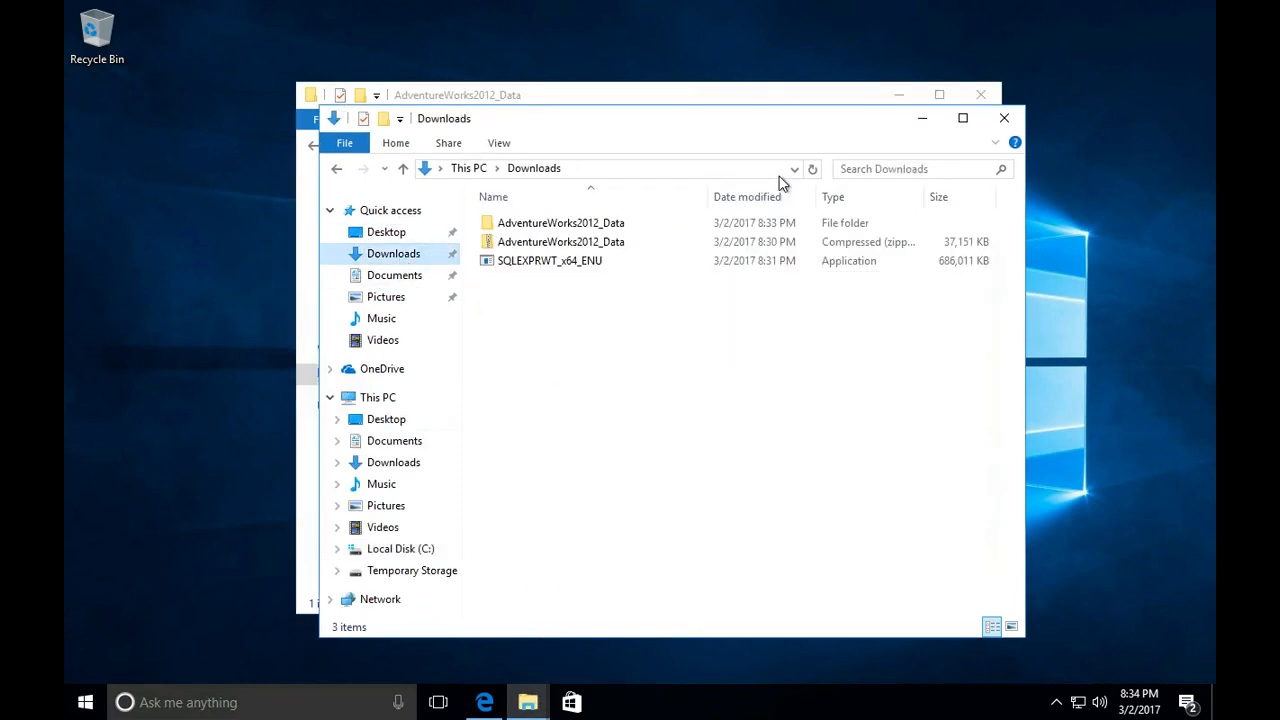
pyautogui.click(577, 268)
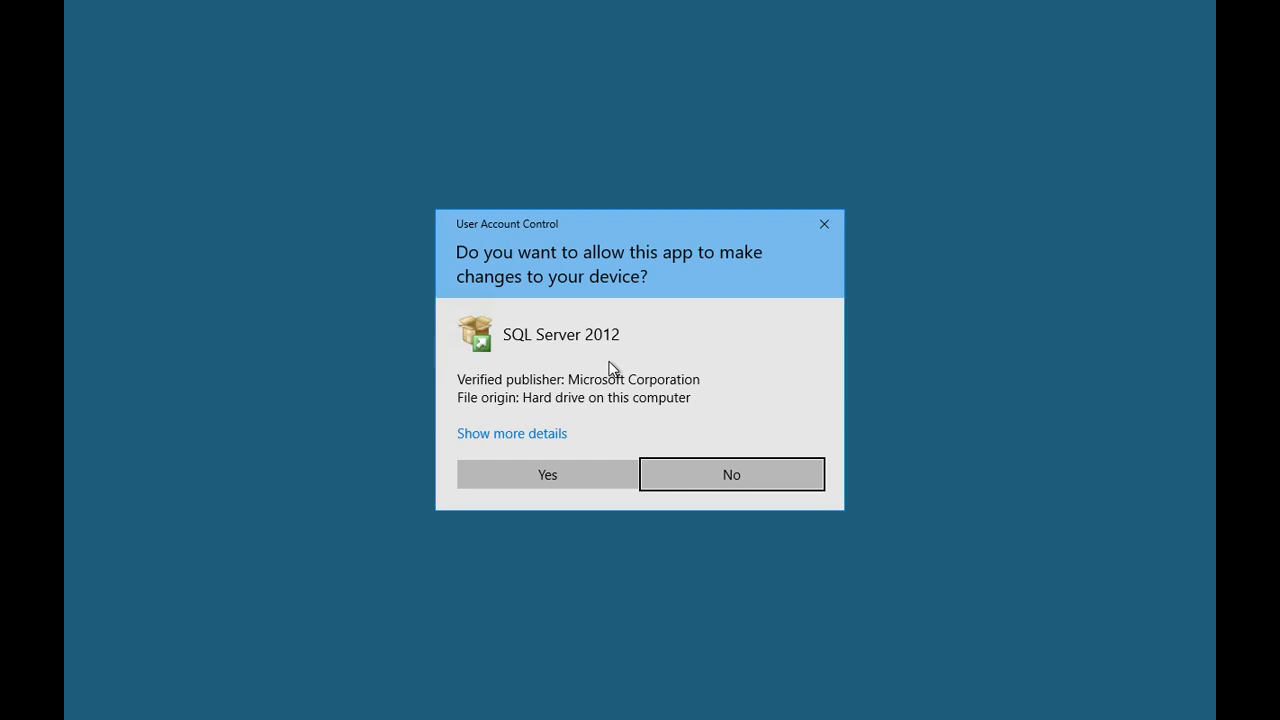
pyautogui.click(579, 464)
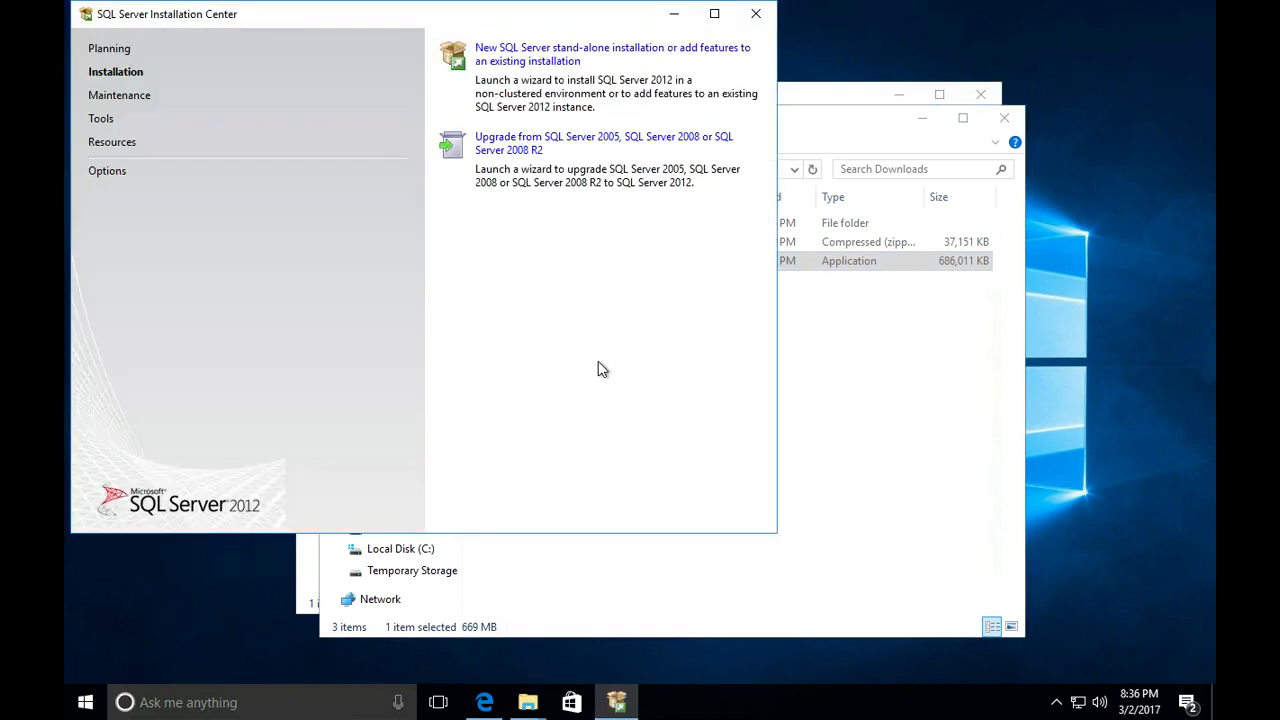
# - Start a new SQL Server stand-alone installation, accept the license terms, and install the included product updates
pyautogui.click(514, 62)
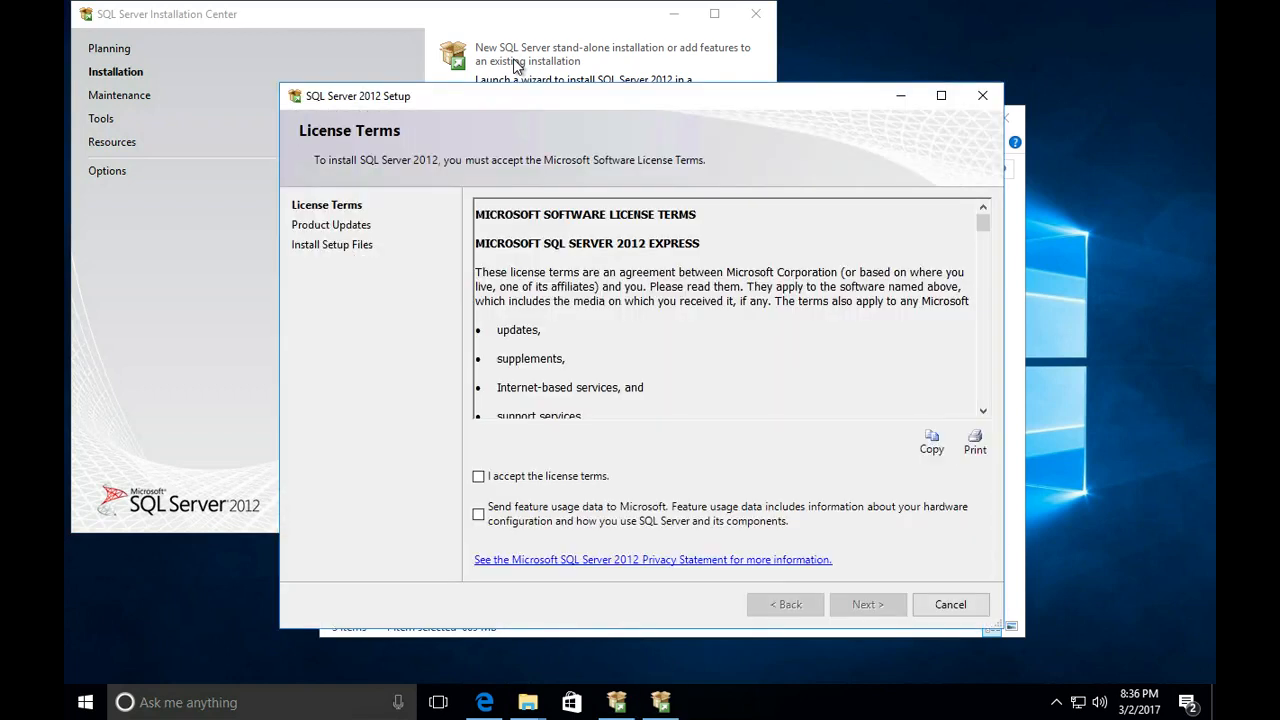
pyautogui.click(570, 478)
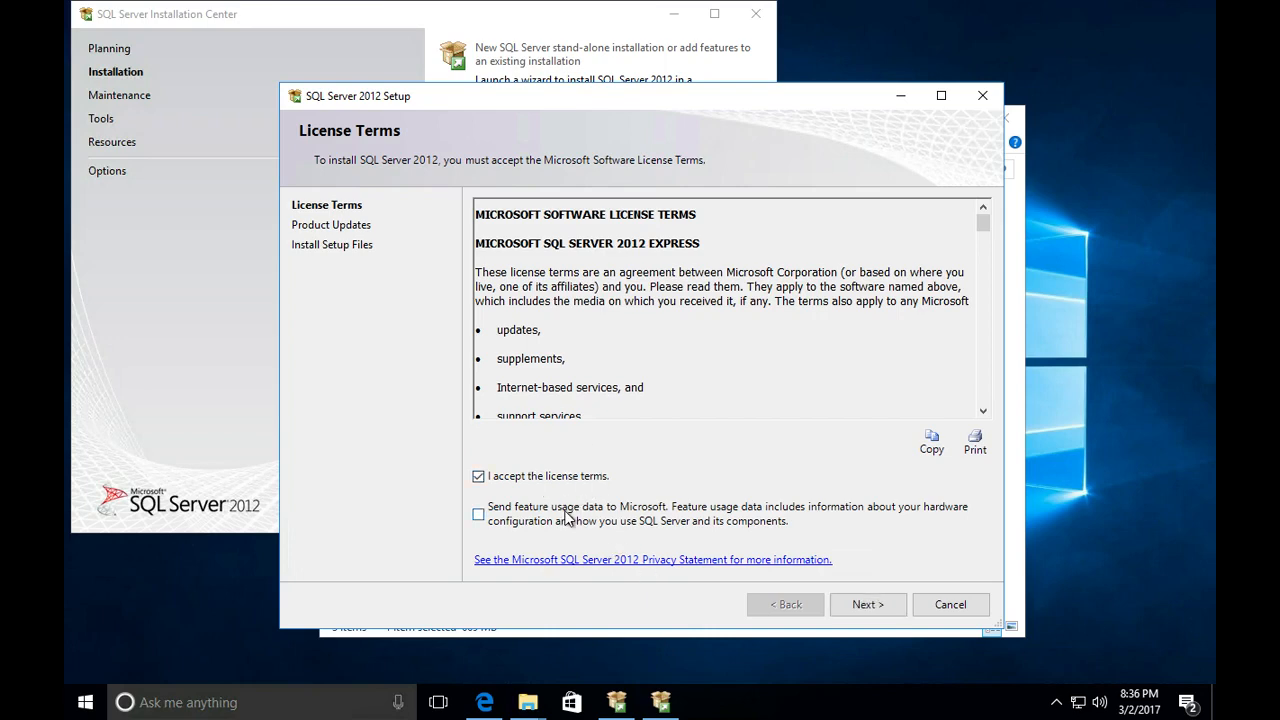
pyautogui.click(862, 606)
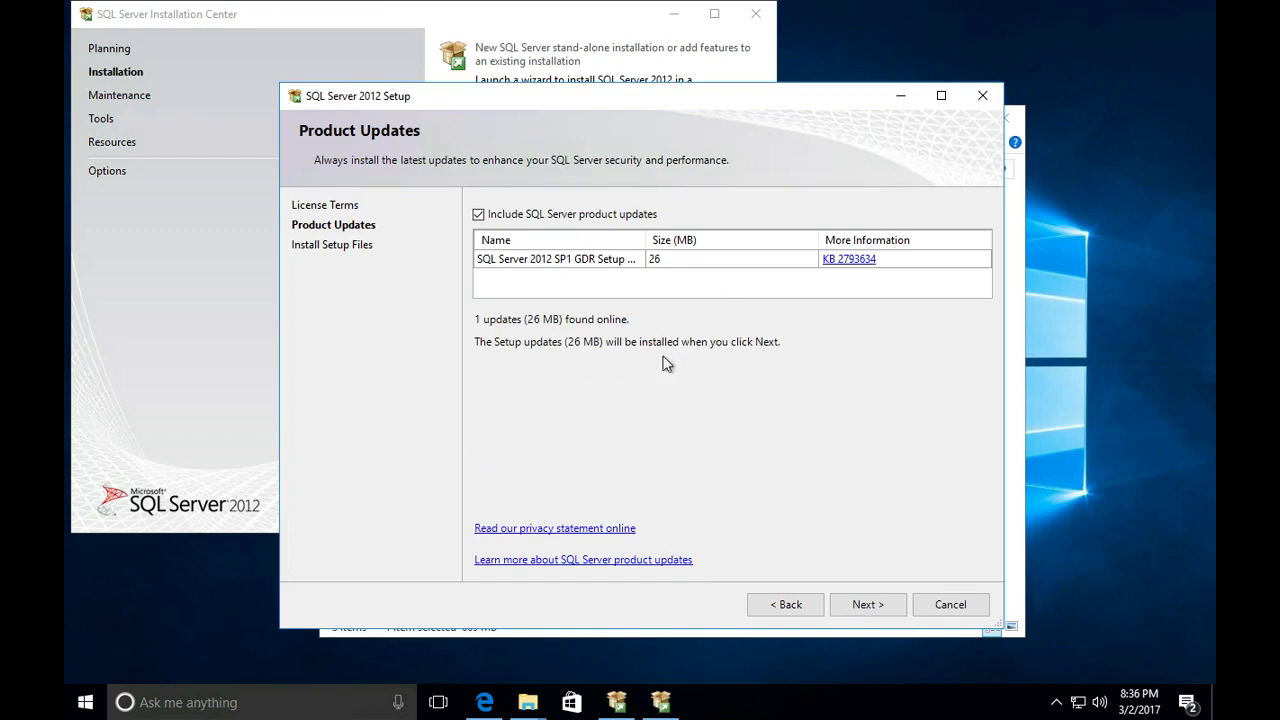
pyautogui.click(876, 602)
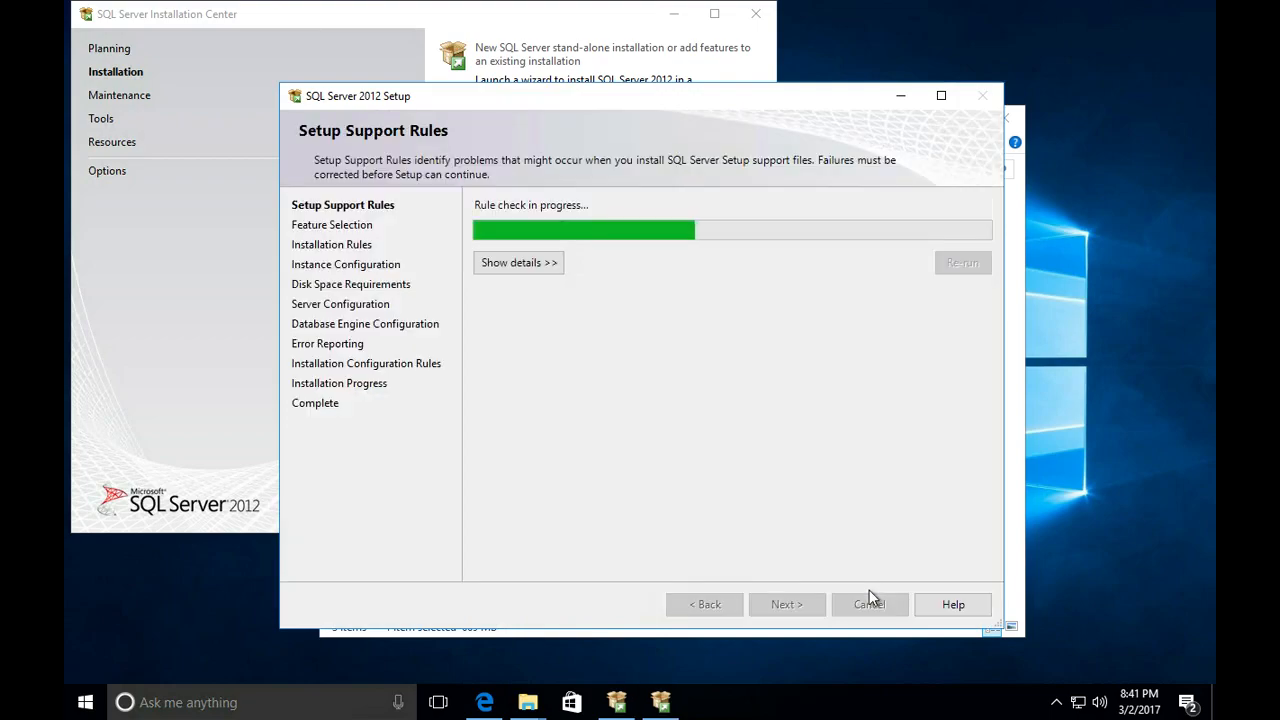
pyautogui.press('F4')
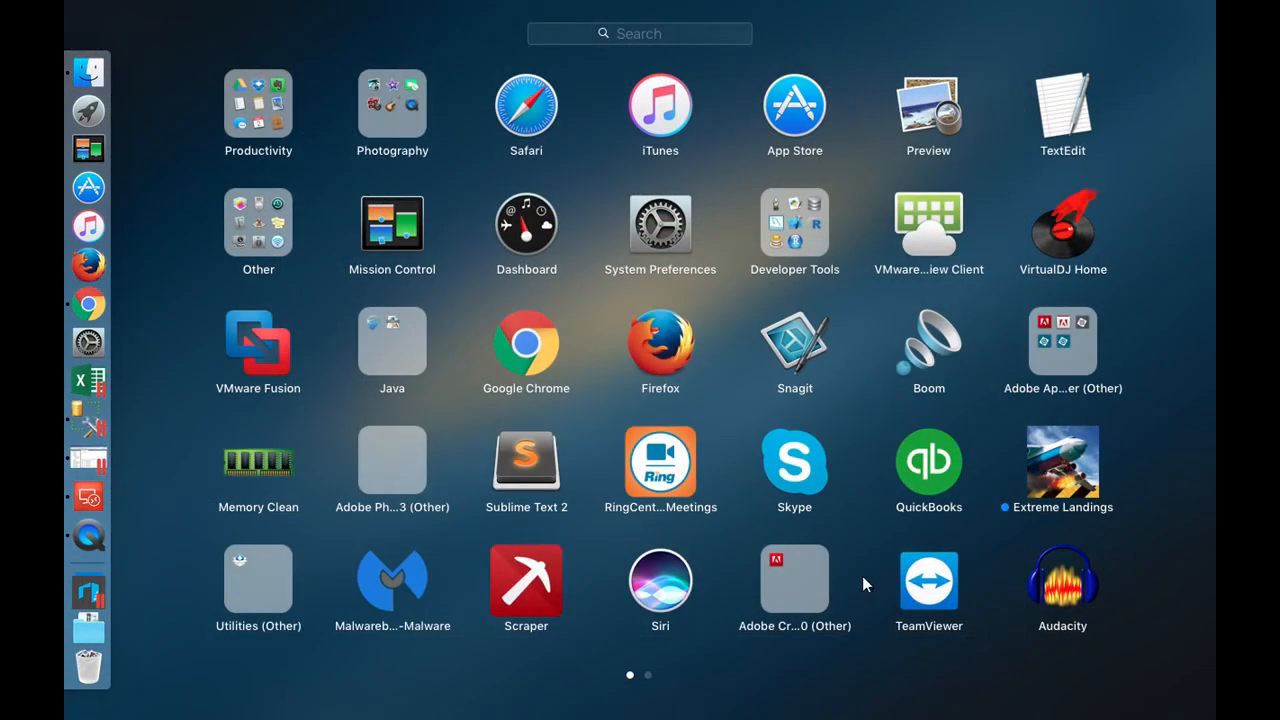
pyautogui.click(693, 546)
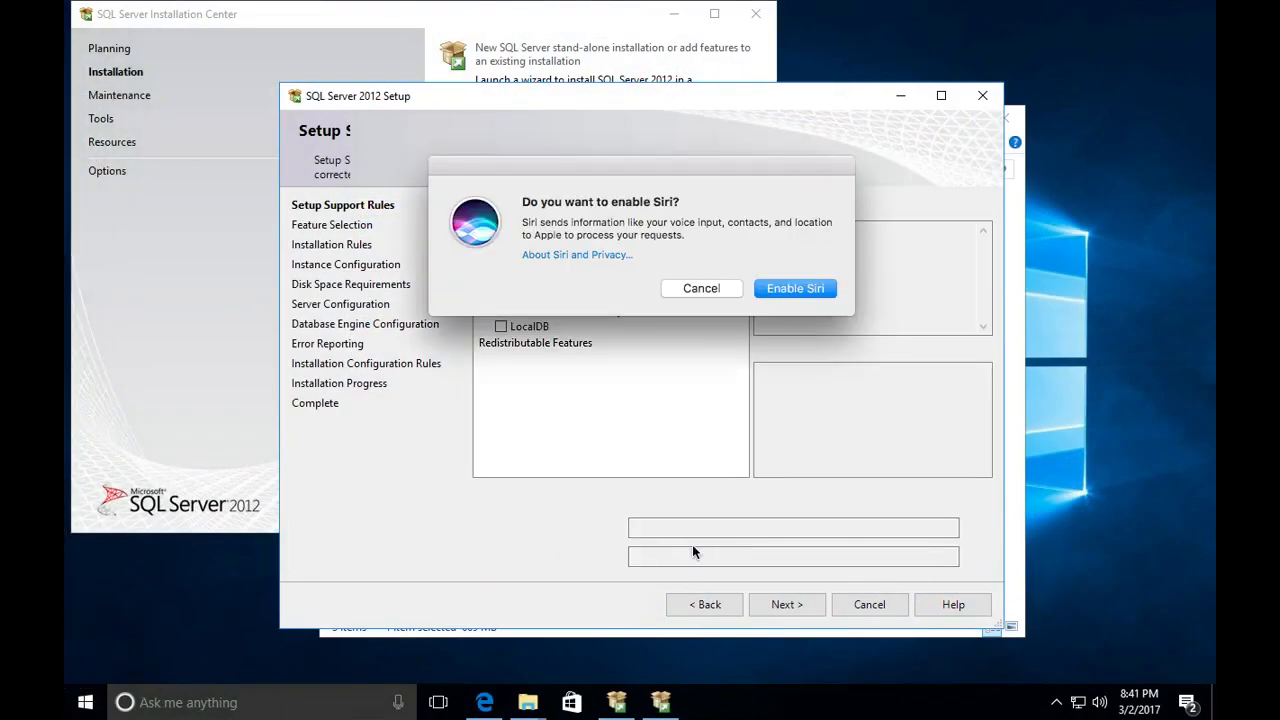
pyautogui.click(702, 289)
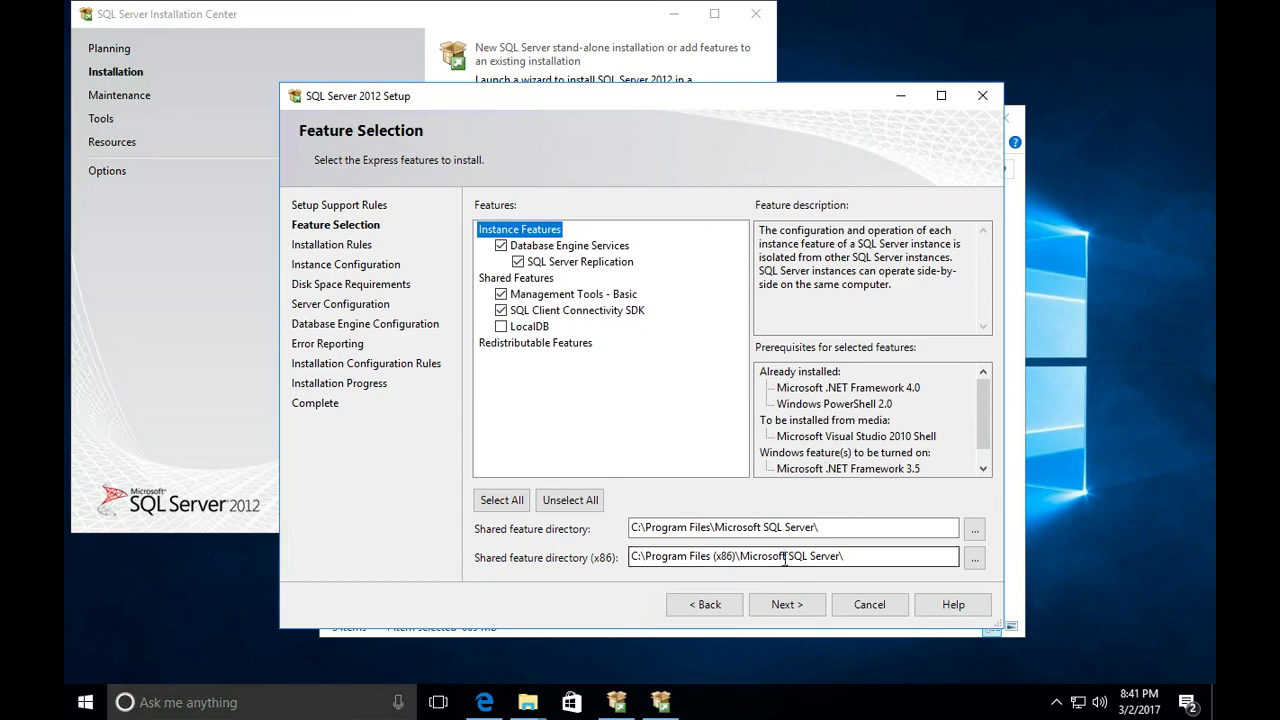
# - Accept the preselected features, the named instance SQLExpress with ID SQLEXPRESS, and the default service accounts in the setup
pyautogui.click(787, 607)
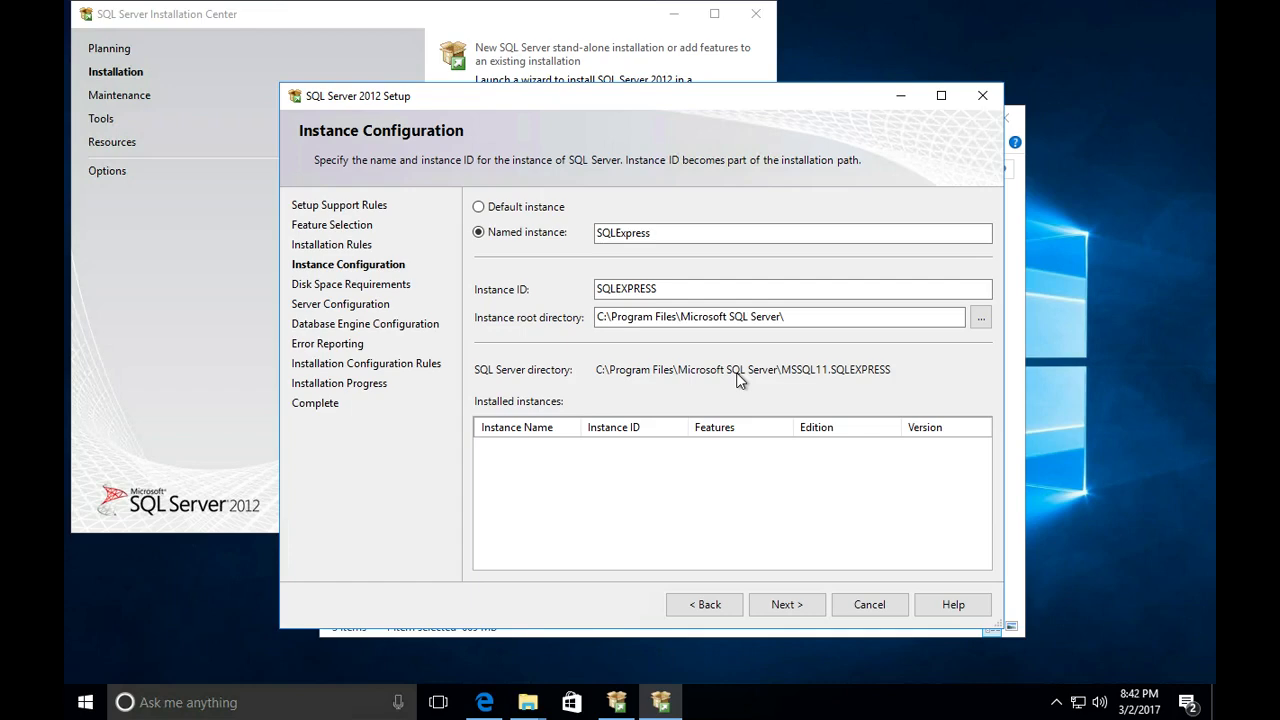
pyautogui.click(785, 605)
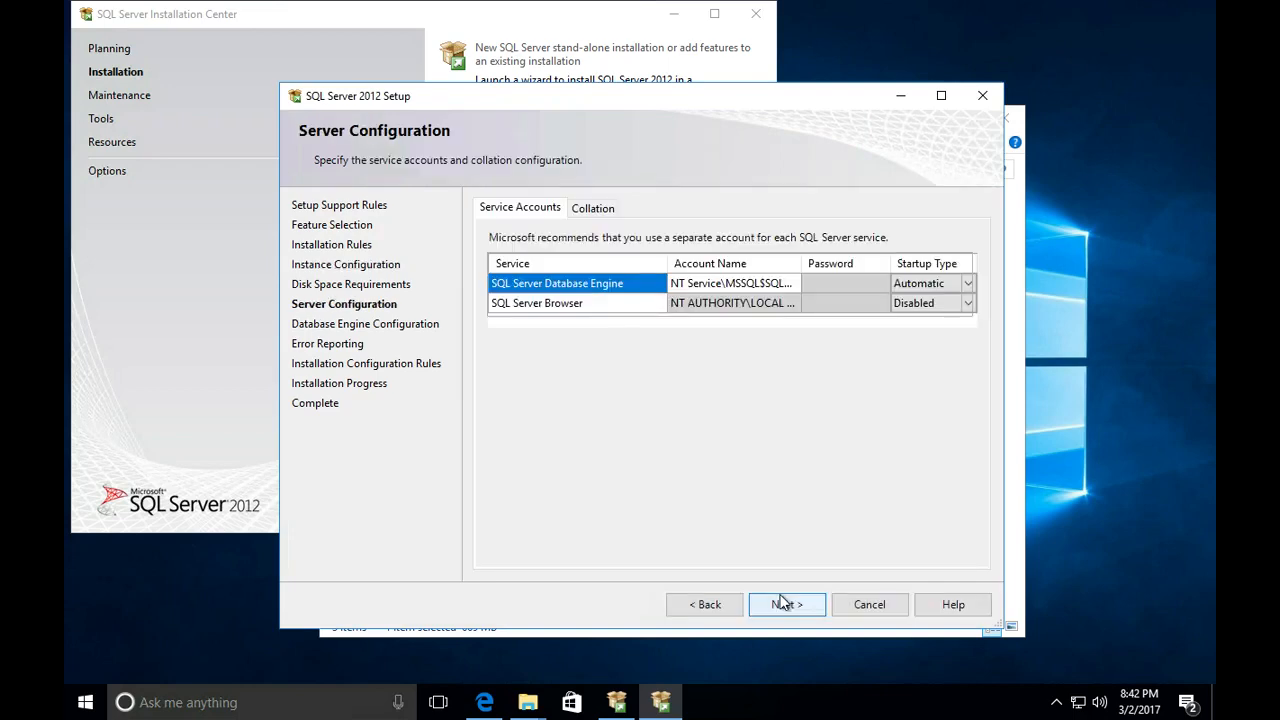
pyautogui.click(784, 604)
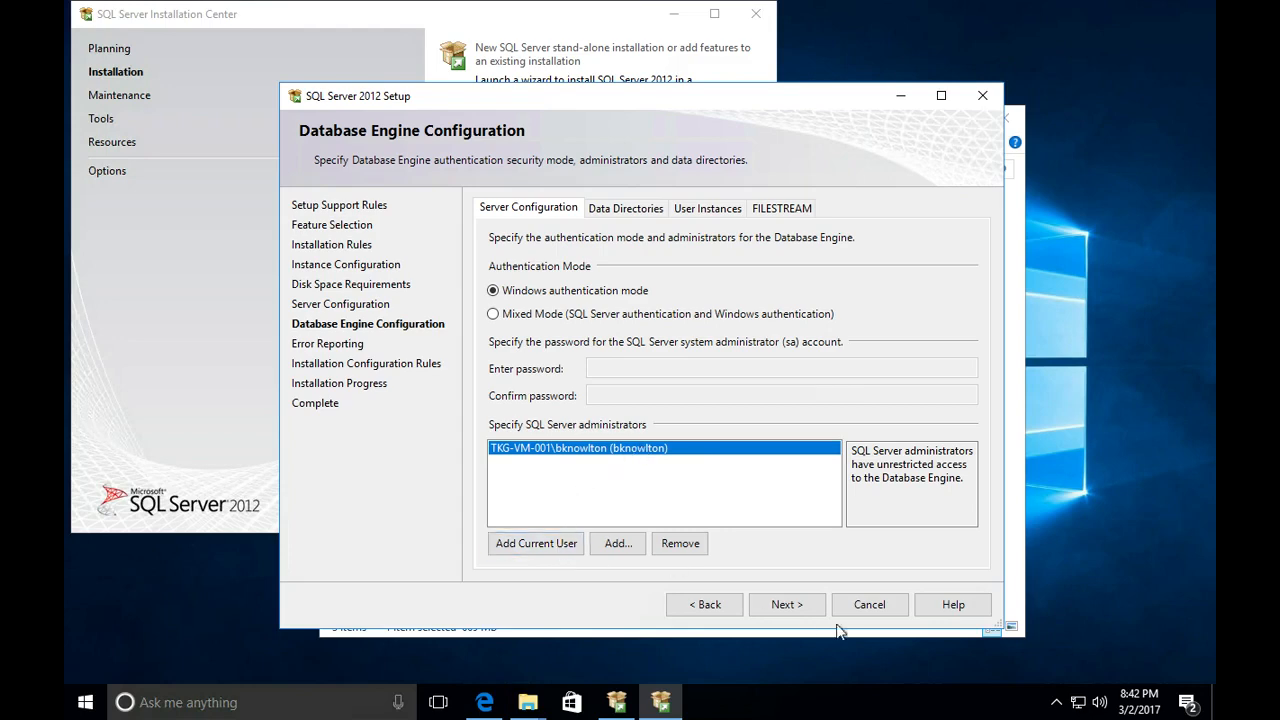
# - Keep Windows authentication mode and the listed administrator, leave error reports off, and proceed to the installation
pyautogui.click(808, 608)
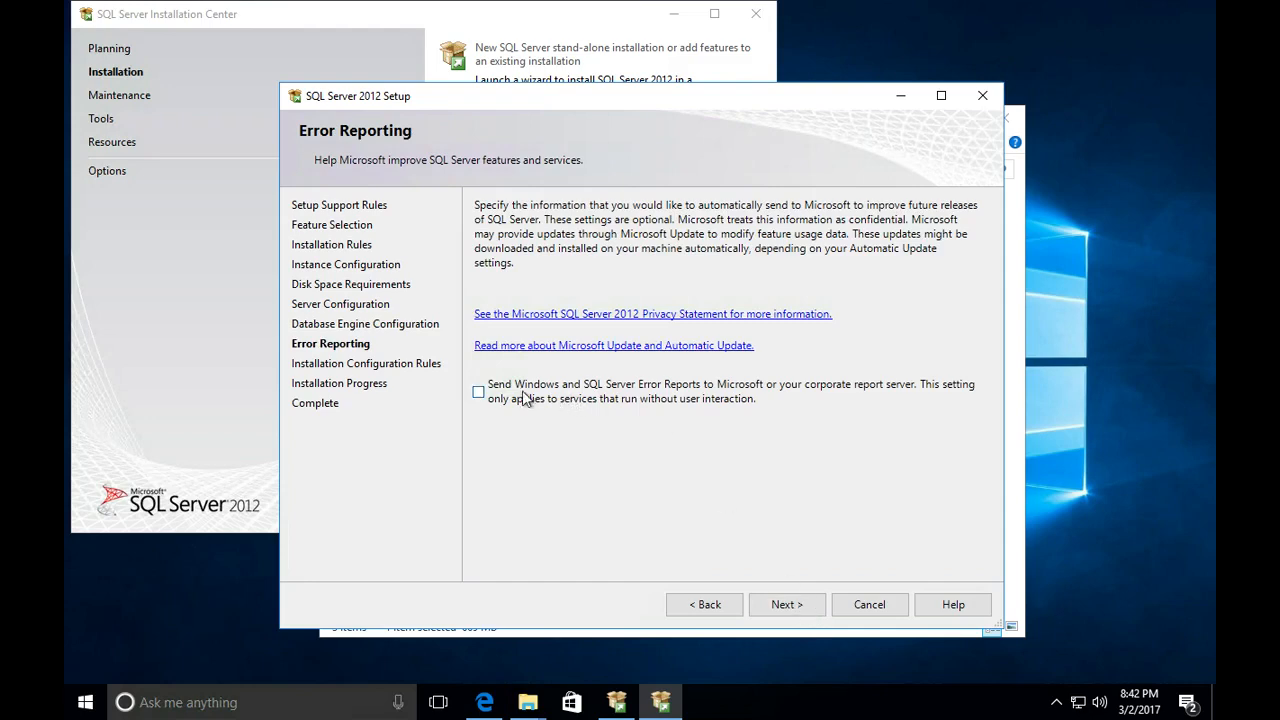
pyautogui.click(796, 604)
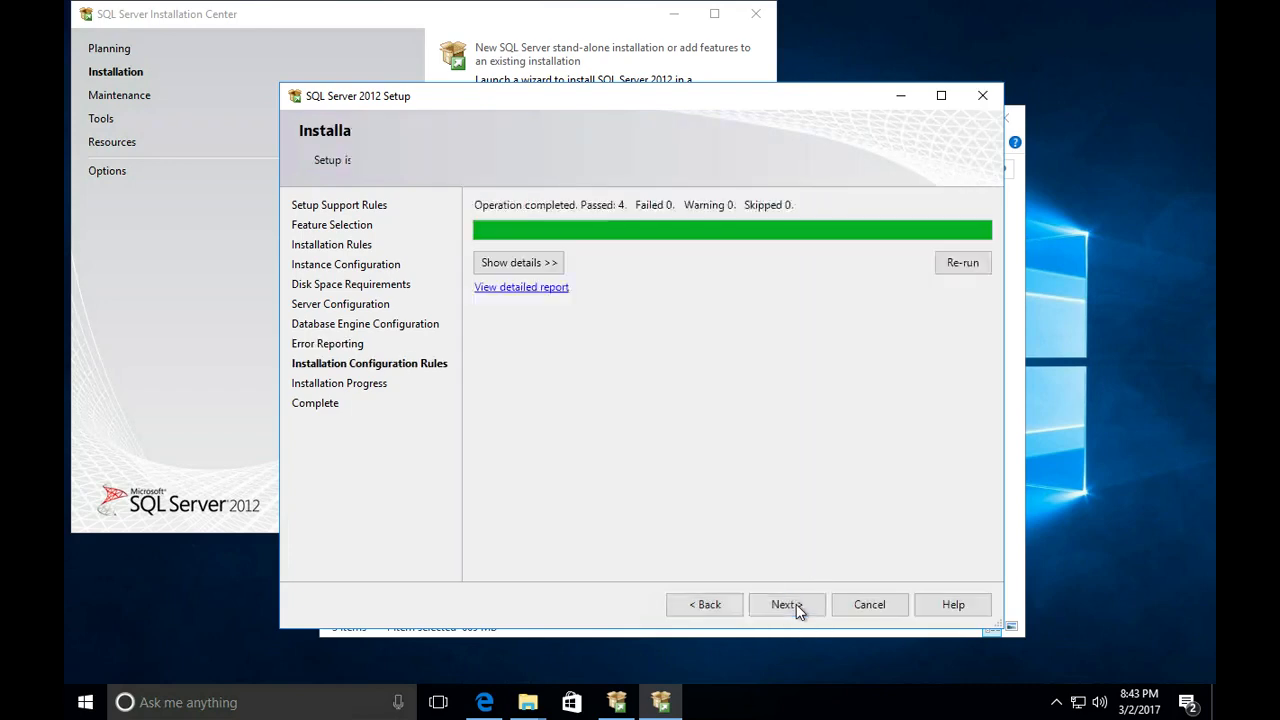
pyautogui.click(796, 604)
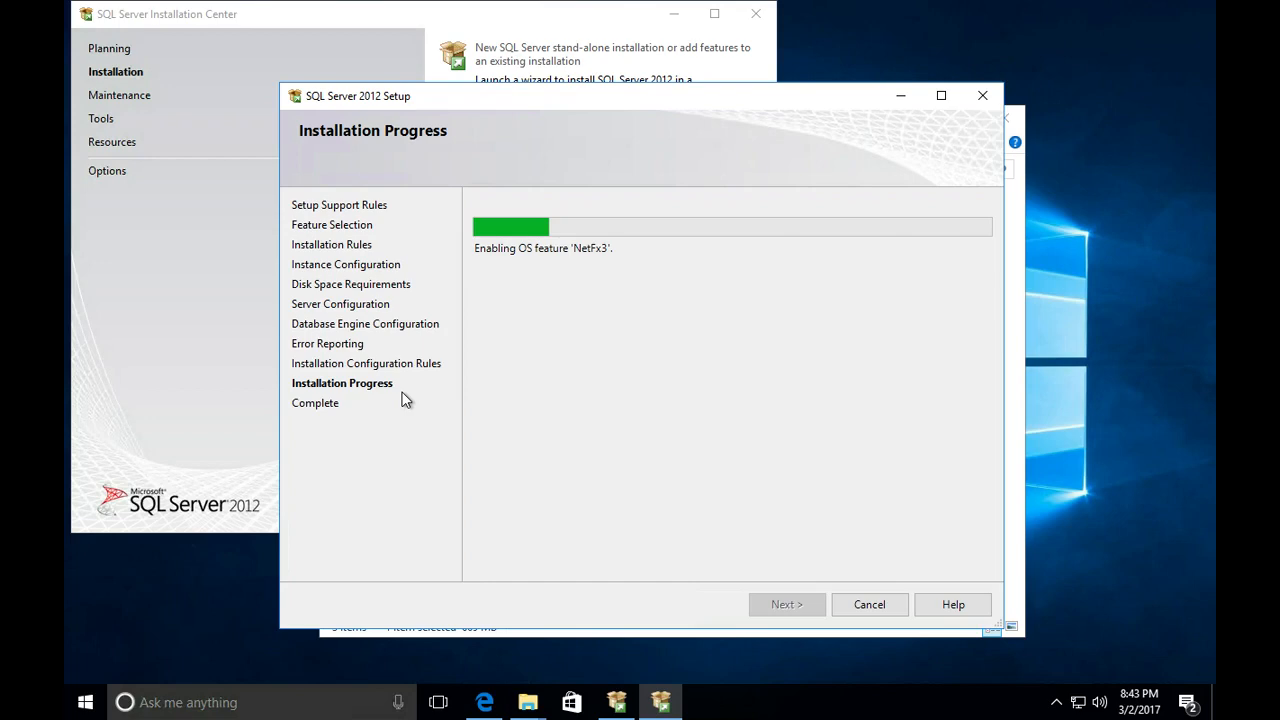
# - Switch from the remote session to the Mac desktop showing Microsoft Remote Desktop and the Azure portal
pyautogui.press('F4')
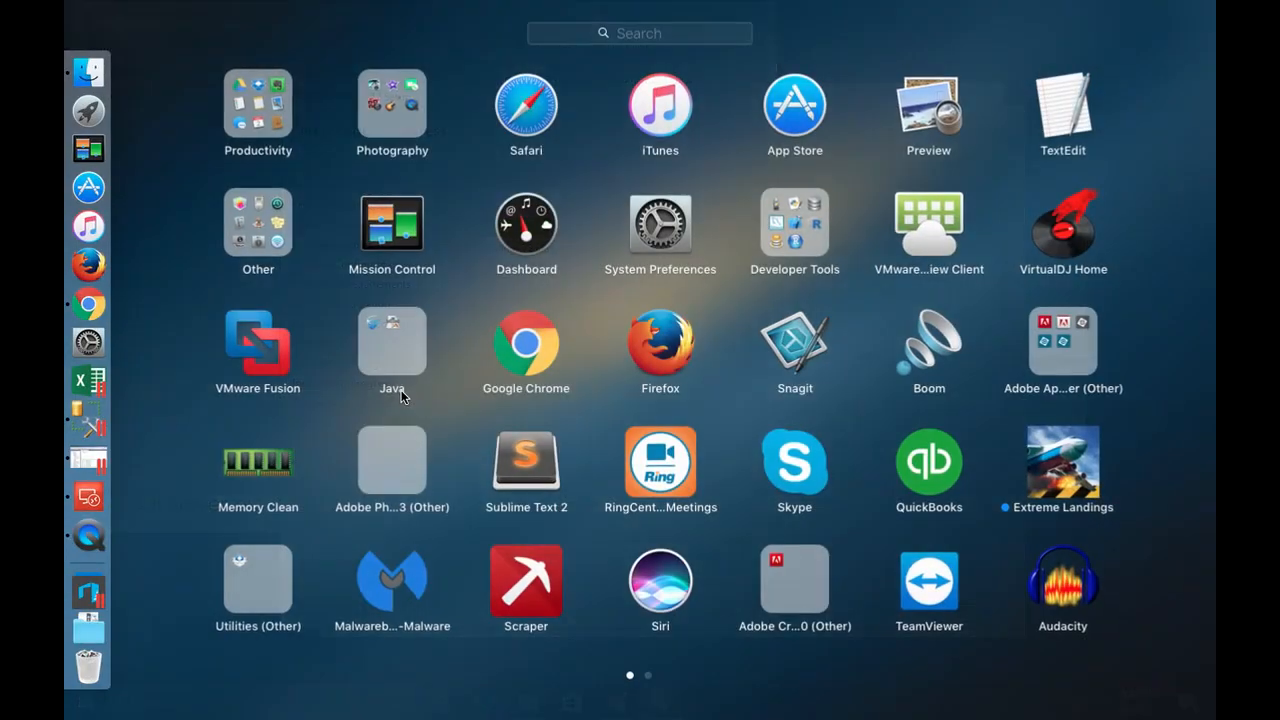
pyautogui.click(428, 68)
pyautogui.hotkey('ctrl', 'Left')
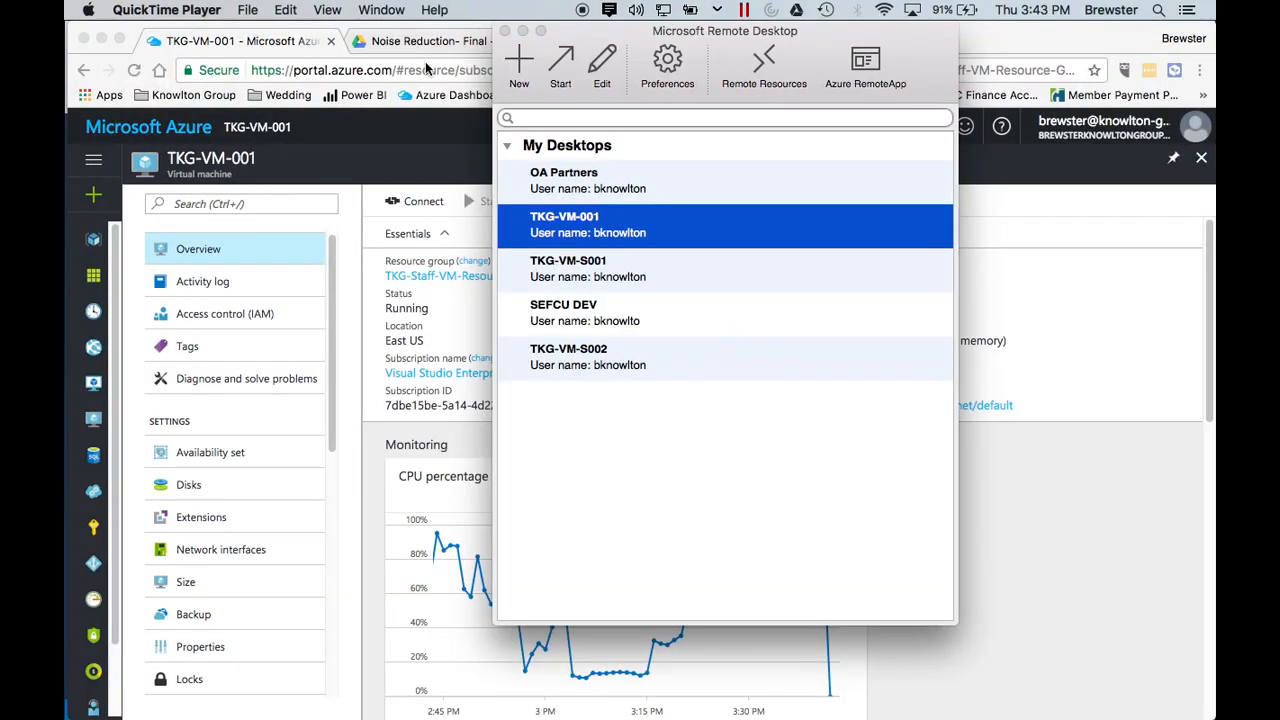